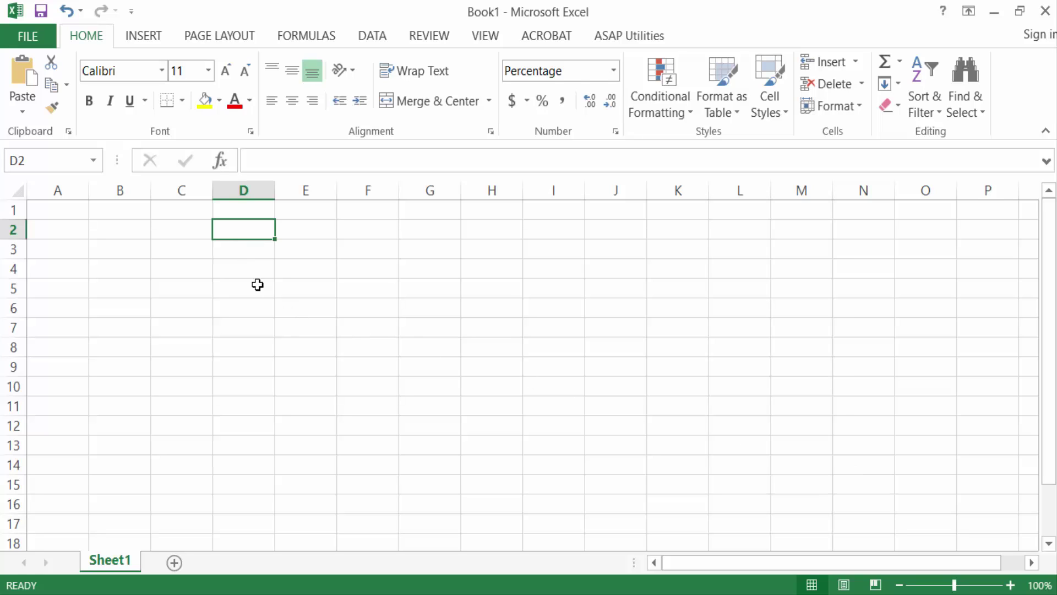
# Step: Type 1, 2 and 3 into cells E3, E4 and E5 to start a series
pyautogui.click(319, 257)
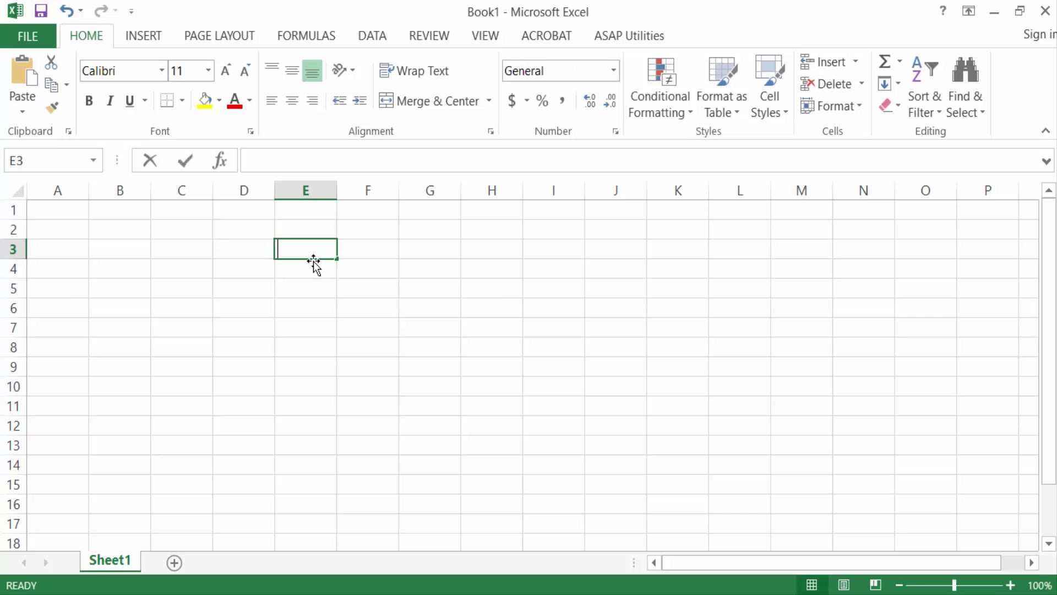
pyautogui.write('1')
pyautogui.press('Return')
pyautogui.write('2')
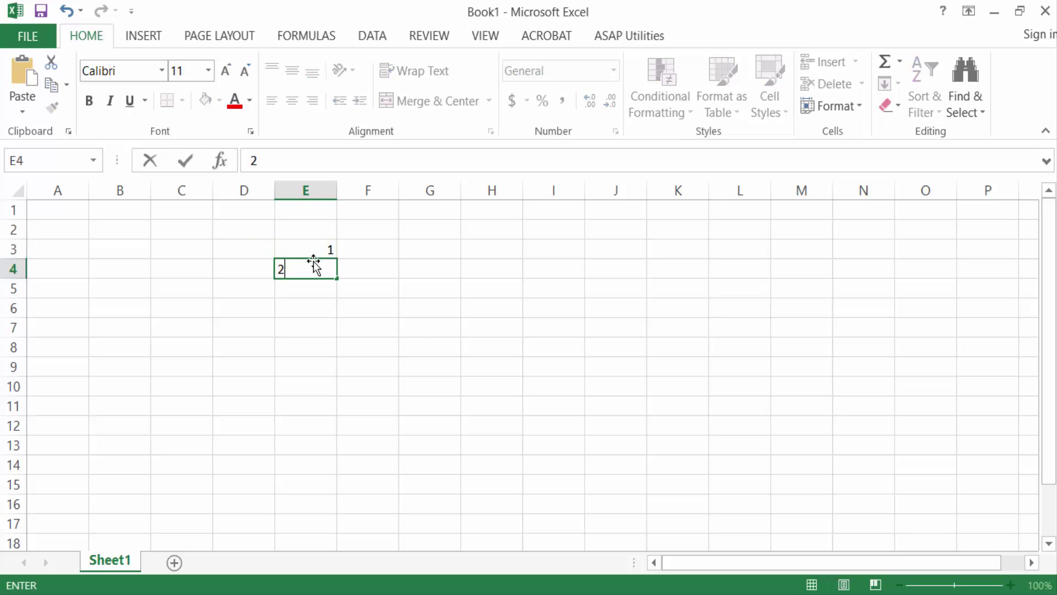
pyautogui.press('Return')
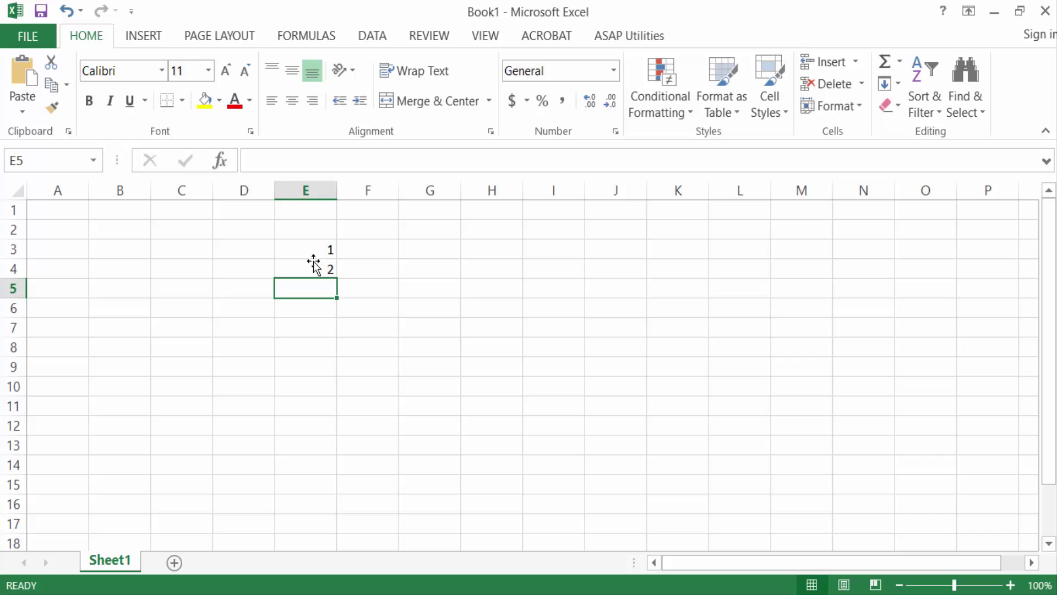
pyautogui.write('3')
pyautogui.press('Return')
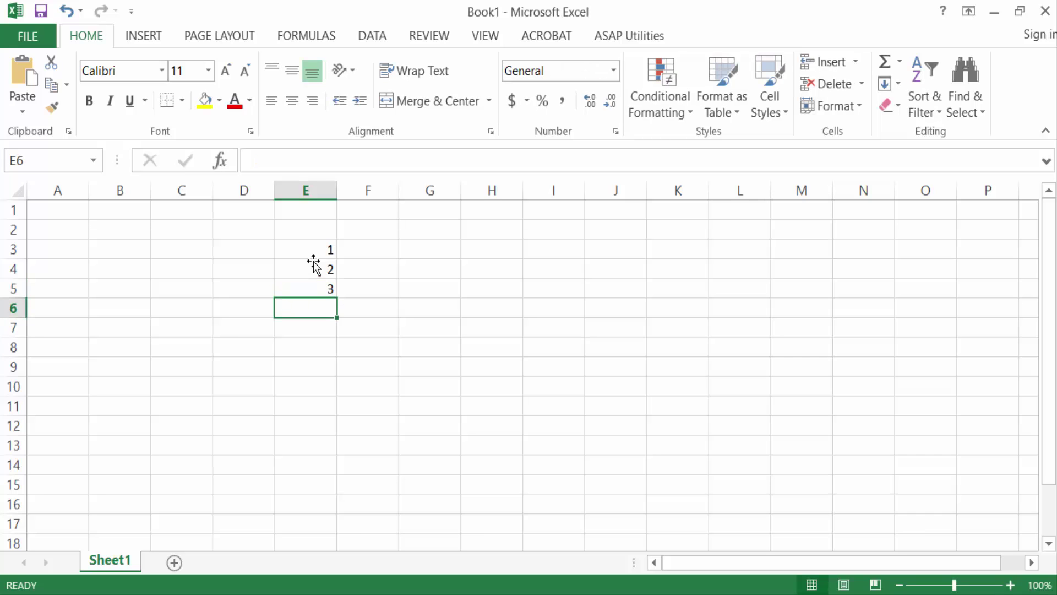
# Step: Fill the 1, 2, 3 series in E3:E5 down to E15, counting to 13
pyautogui.moveTo(317, 248); pyautogui.dragTo(321, 492)
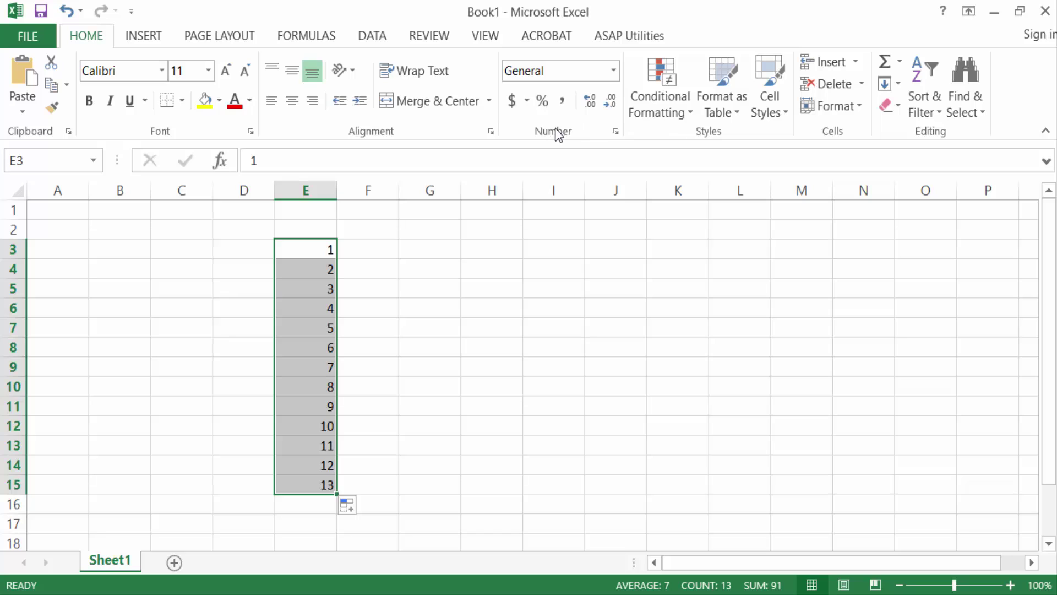
# Step: Apply Percent Style to E3:E15 so it shows 100% through 1300%
pyautogui.click(543, 103)
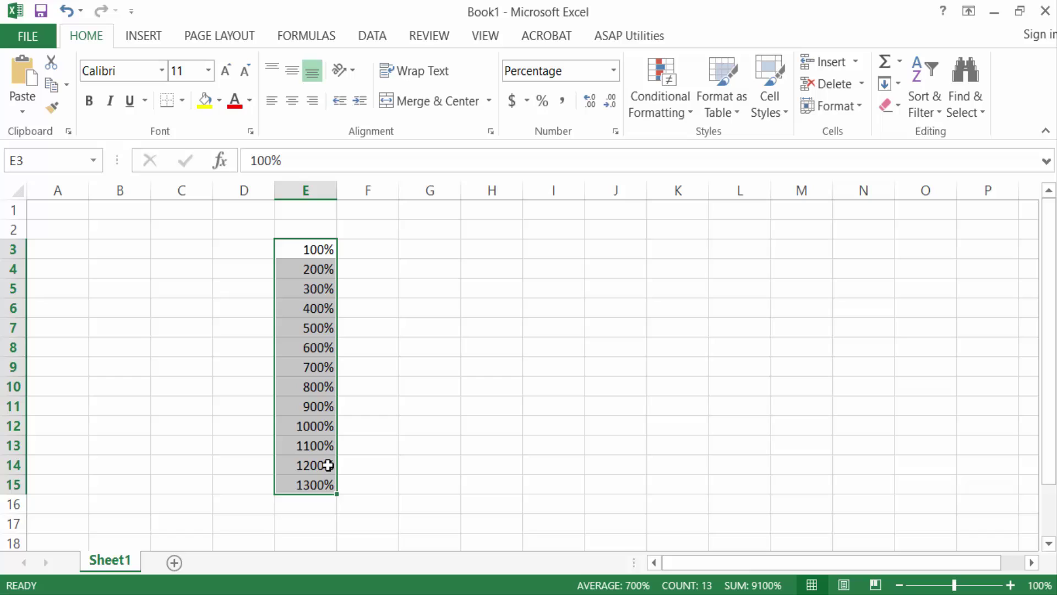
pyautogui.press('Right')
pyautogui.press('Right')
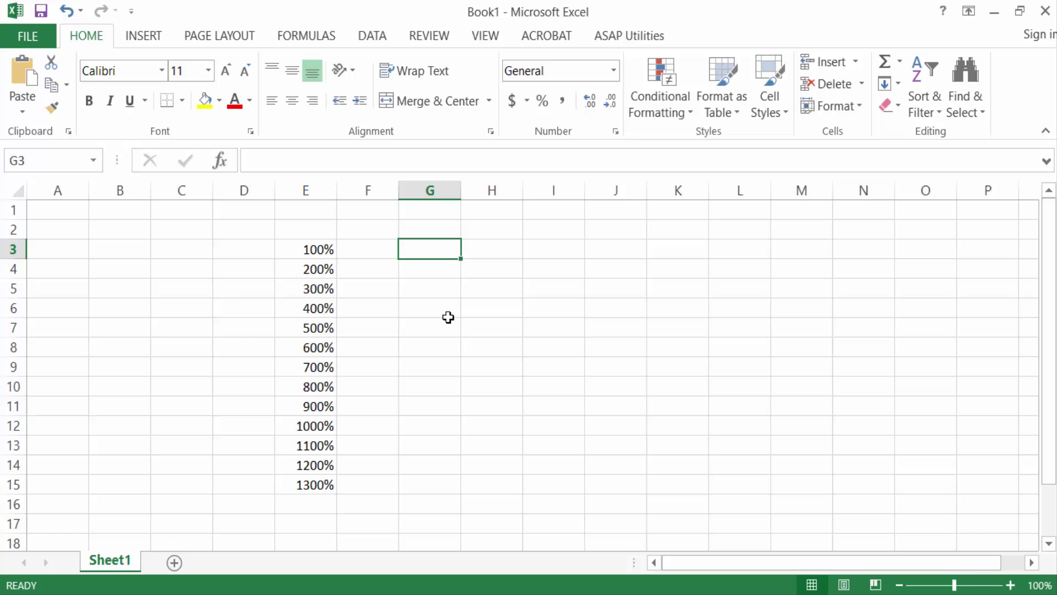
# Step: Apply Percent Style to the empty range G3:G18, leaving G3 active
pyautogui.click(440, 291)
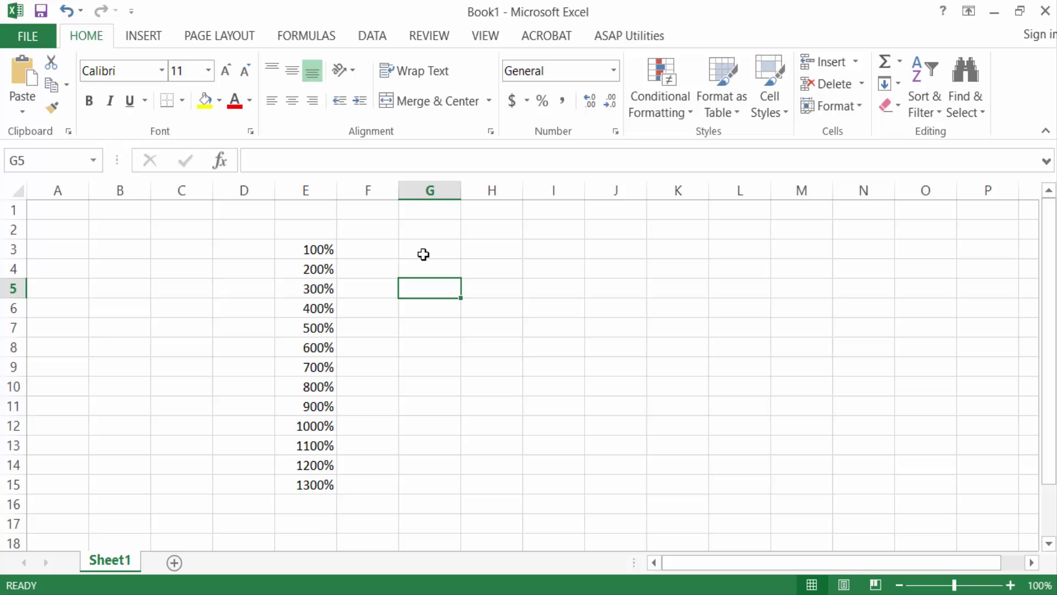
pyautogui.moveTo(423, 255); pyautogui.dragTo(444, 526)
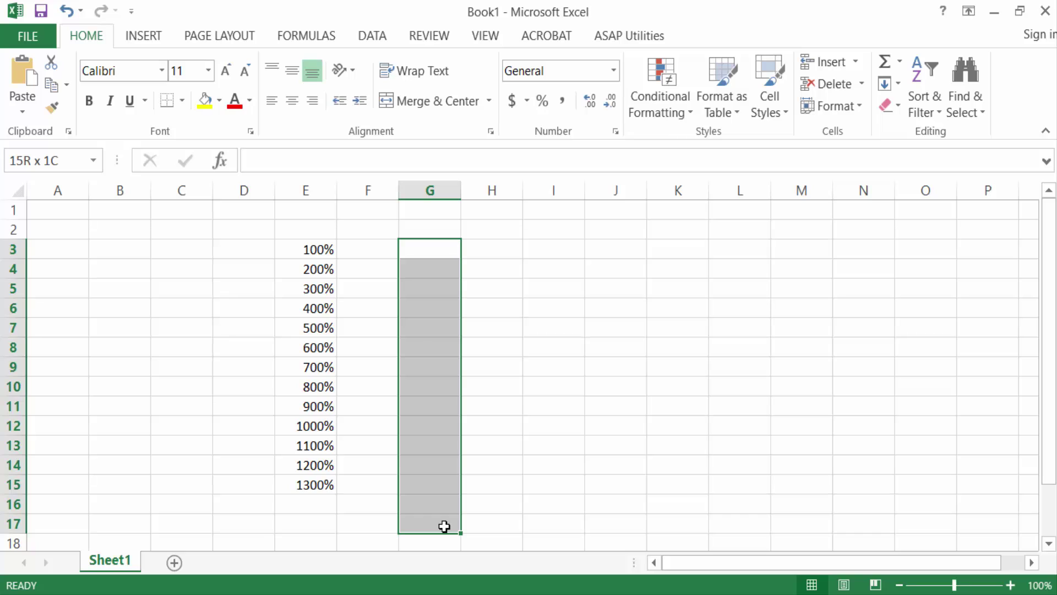
pyautogui.moveTo(444, 526); pyautogui.dragTo(441, 536)
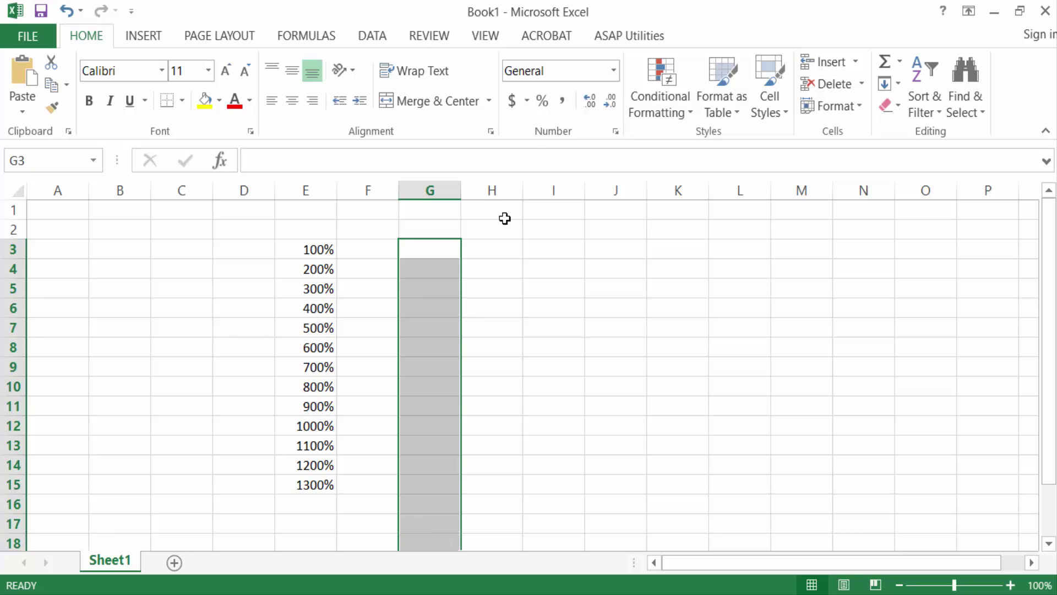
pyautogui.click(539, 101)
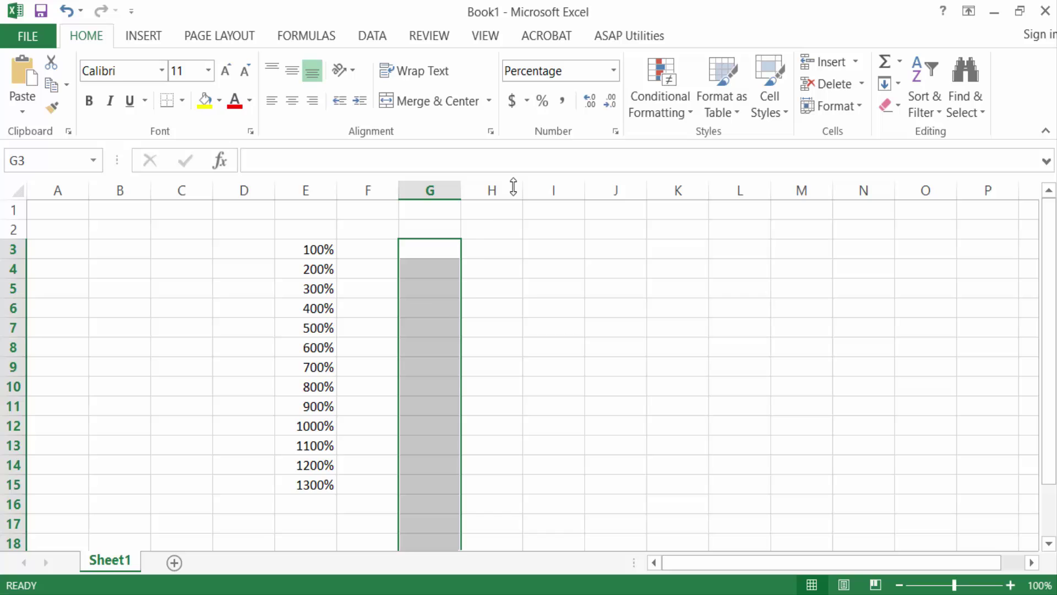
pyautogui.click(430, 271)
pyautogui.click(434, 252)
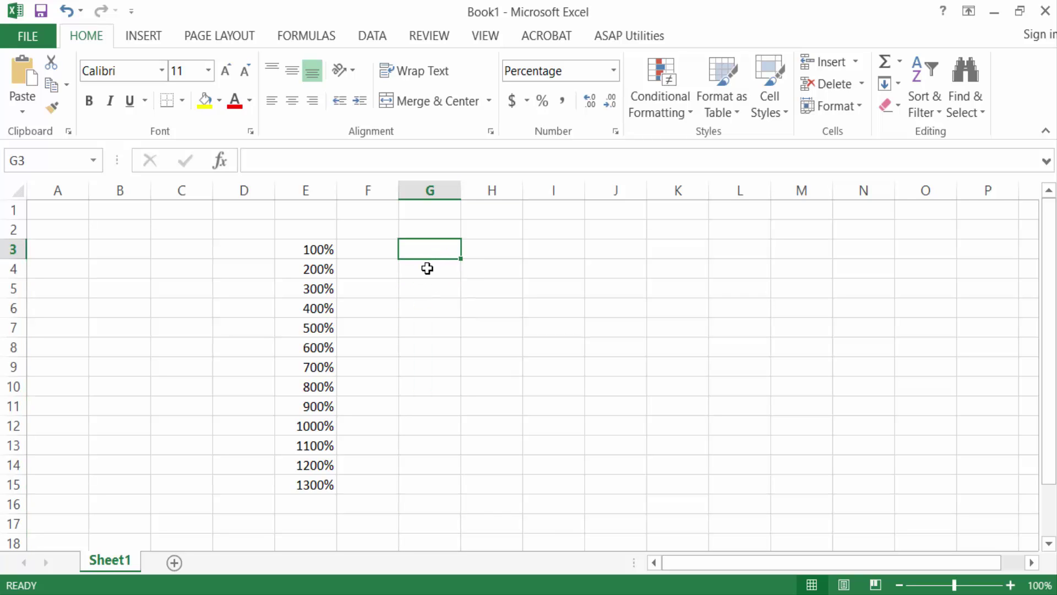
pyautogui.write('1')
# Step: Type 1, 3, 5, 15, 20, 15, 60 and 45 down G3:G10 as percentages
pyautogui.press('Return')
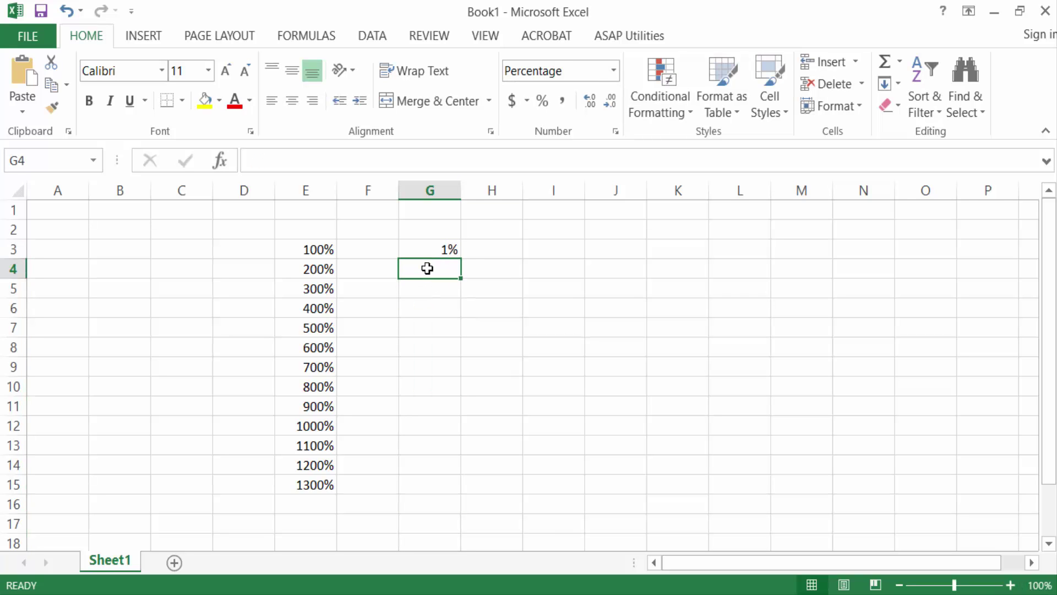
pyautogui.write('3')
pyautogui.press('Return')
pyautogui.write('5')
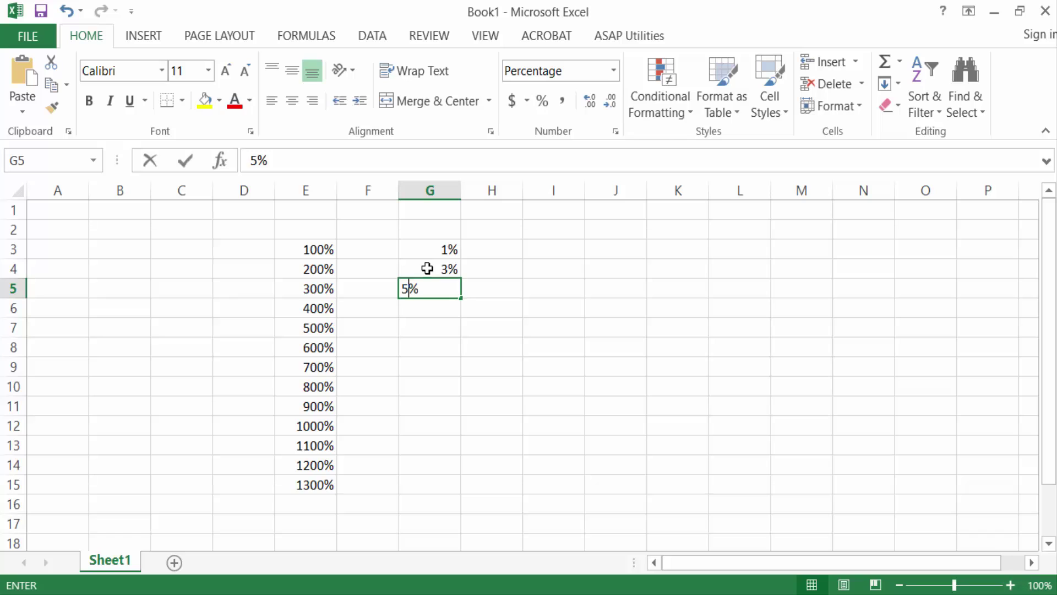
pyautogui.press('Return')
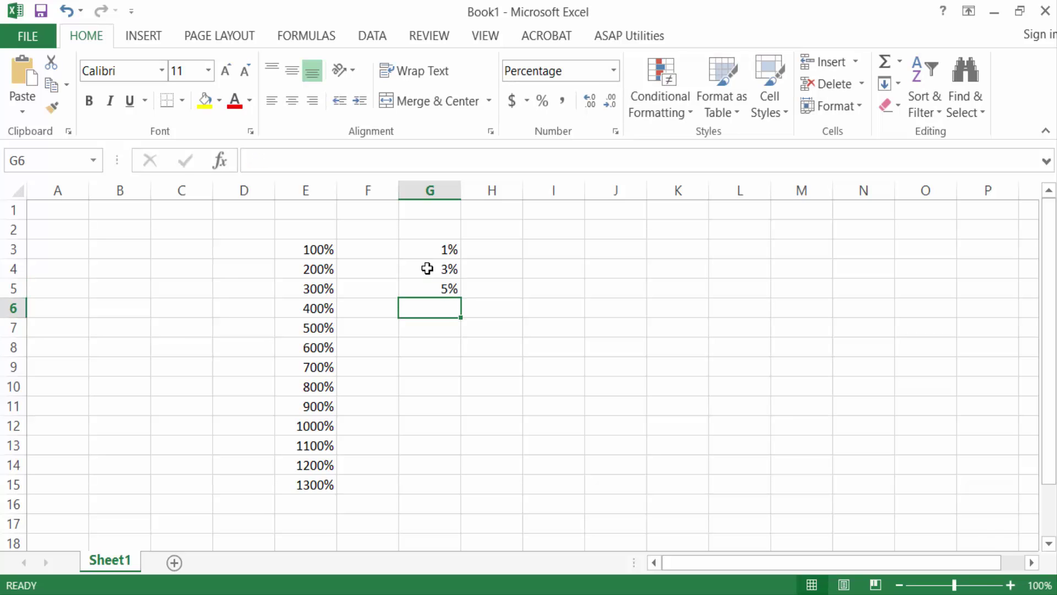
pyautogui.write('15')
pyautogui.press('Return')
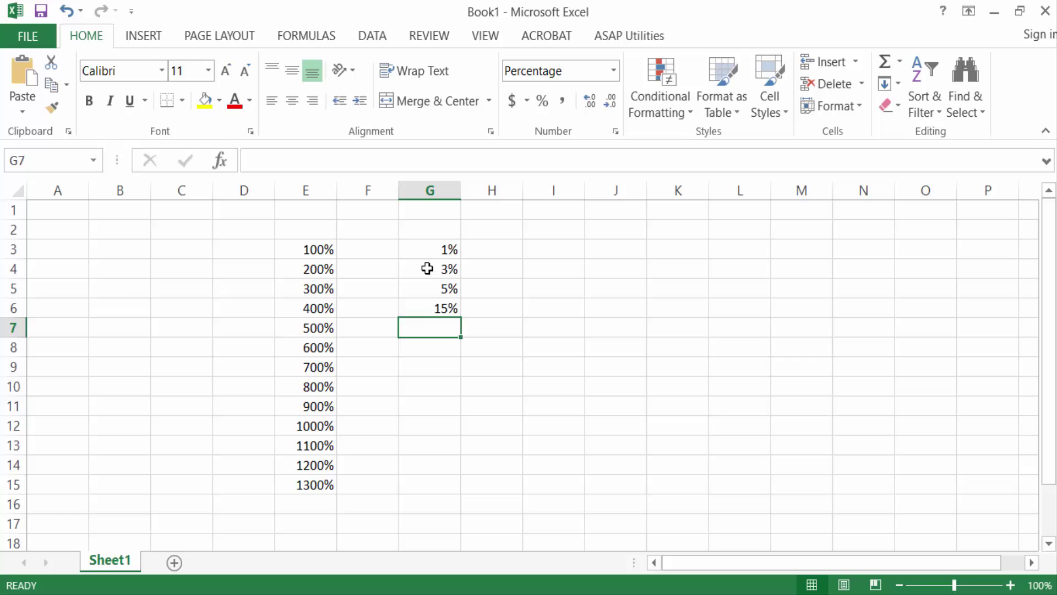
pyautogui.write('20')
pyautogui.press('Return')
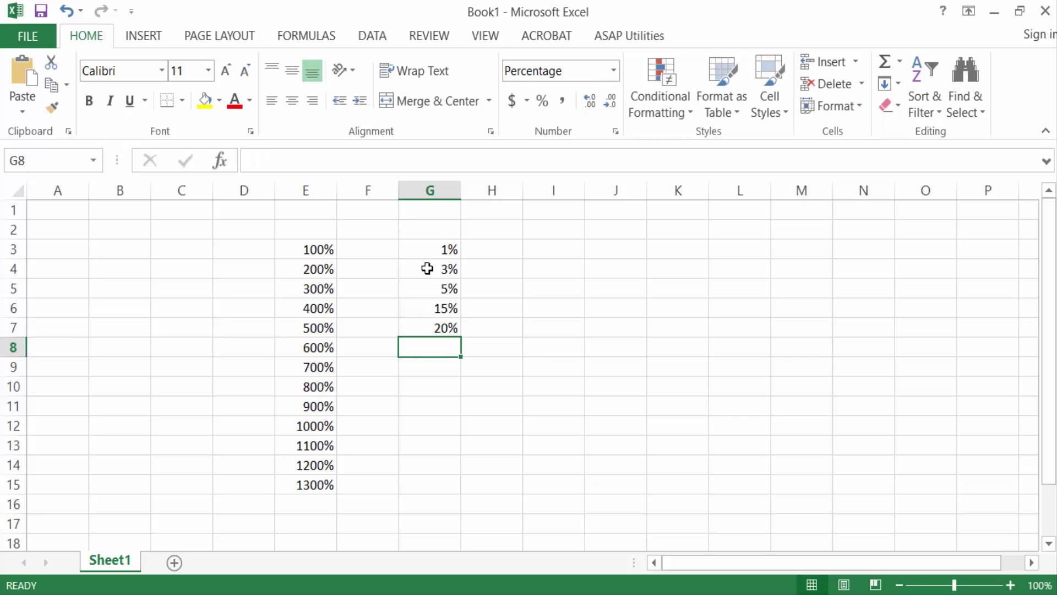
pyautogui.write('15')
pyautogui.press('Return')
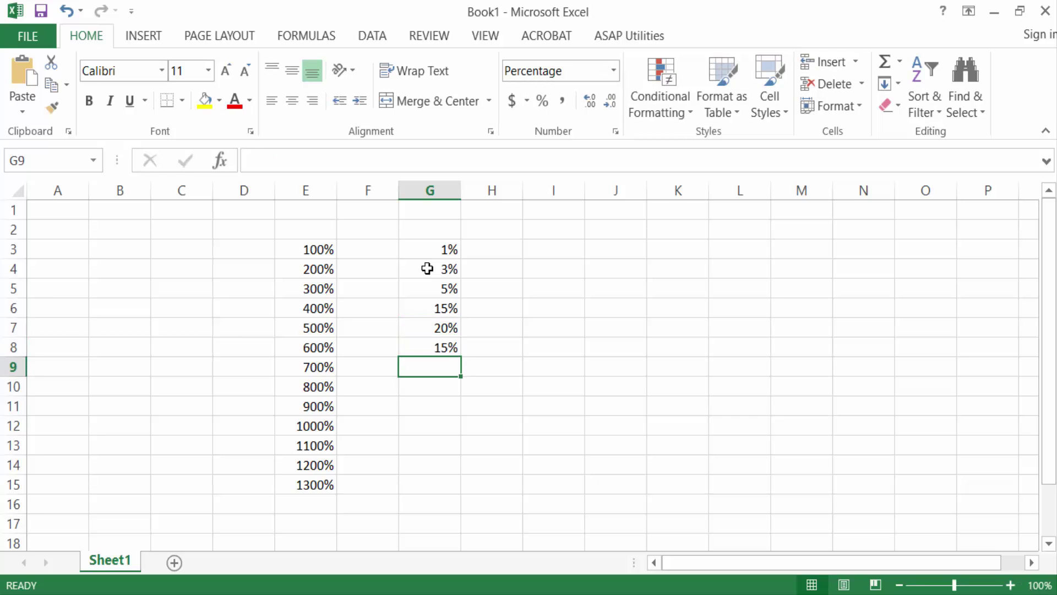
pyautogui.write('60')
pyautogui.press('Return')
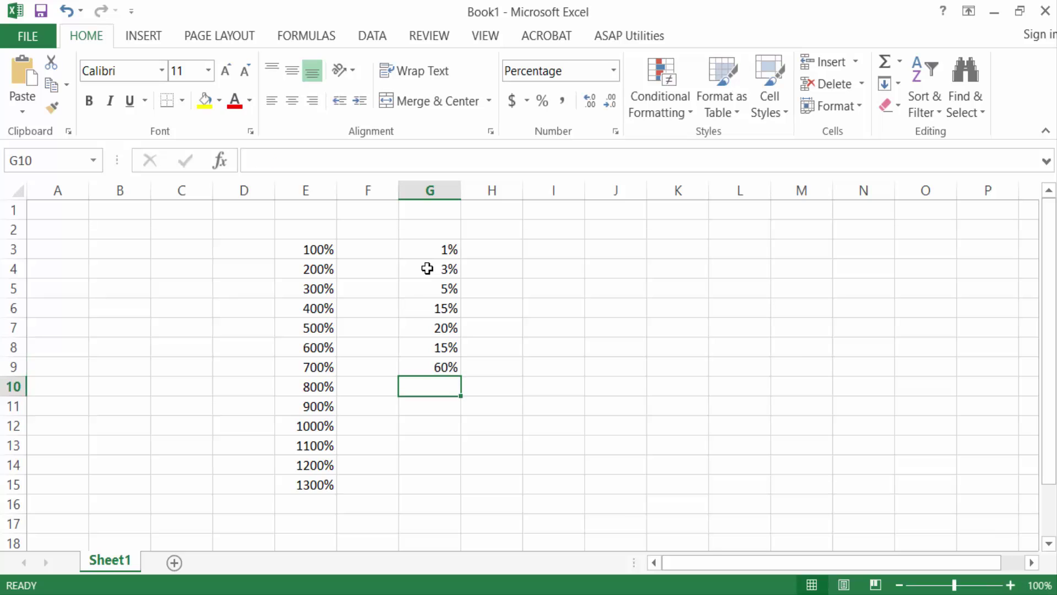
pyautogui.write('45')
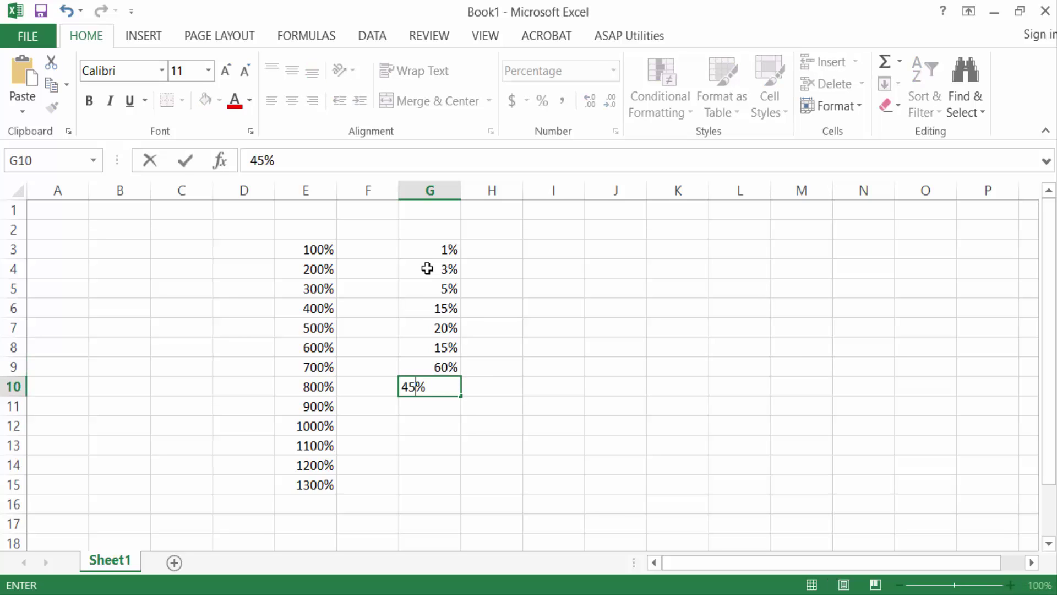
pyautogui.press('Return')
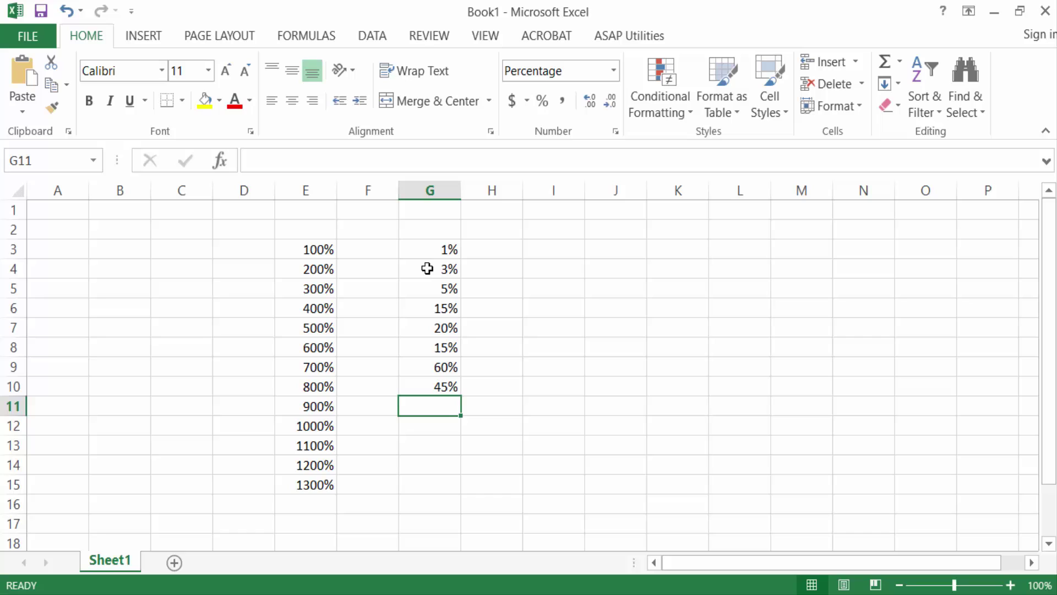